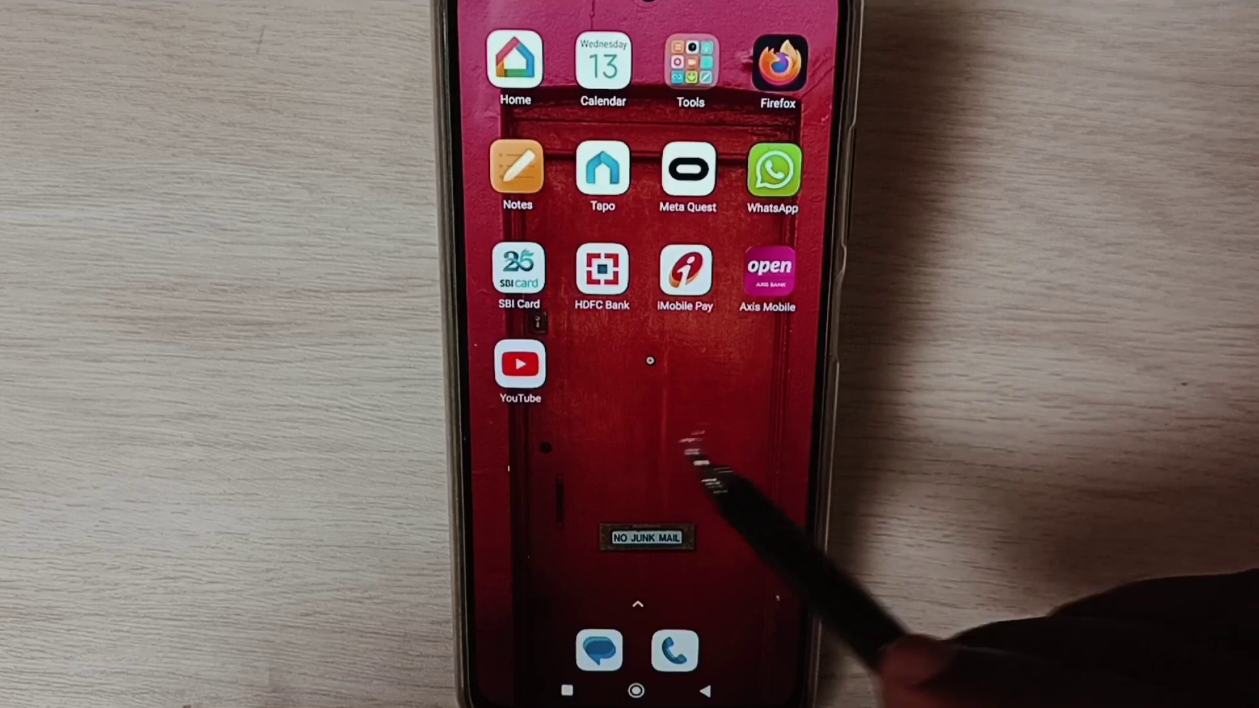
Step: Swipe to the first home screen page of apps to reach Settings
left_click_drag(688, 448, 827, 378)
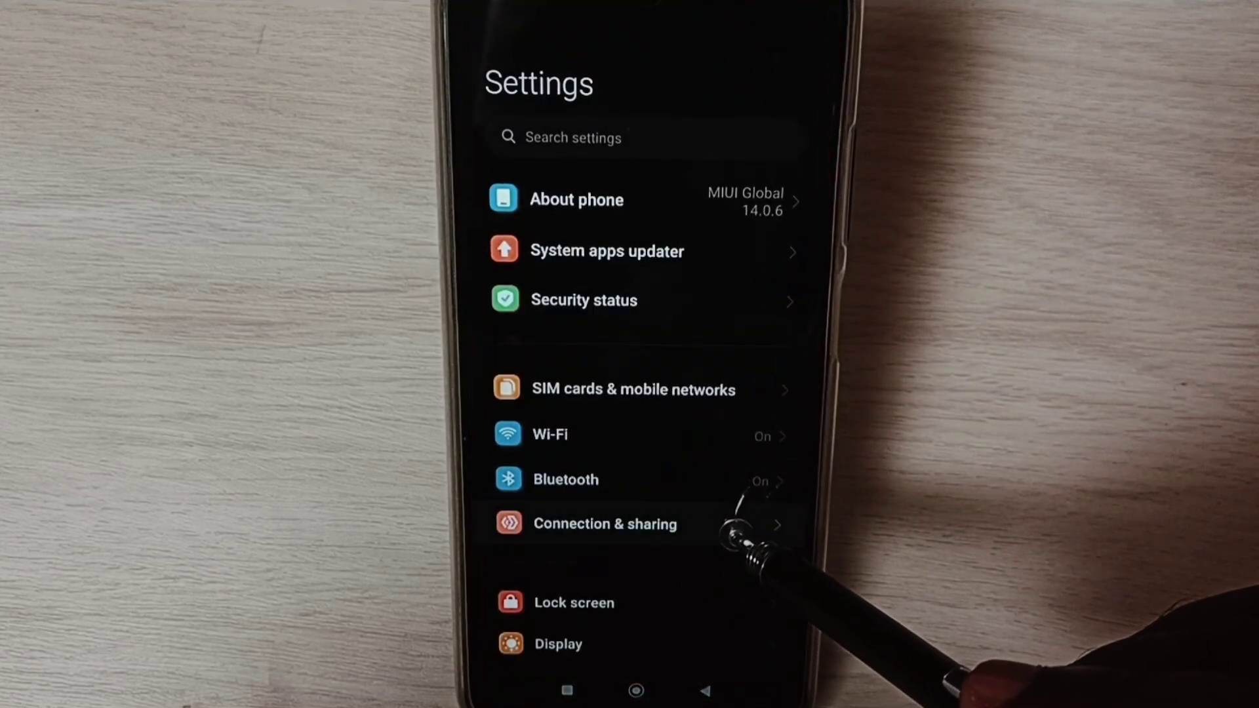
Step: Open Connection & sharing, then the Reset Wi-Fi, mobile networks, and Bluetooth page
left_click(777, 525)
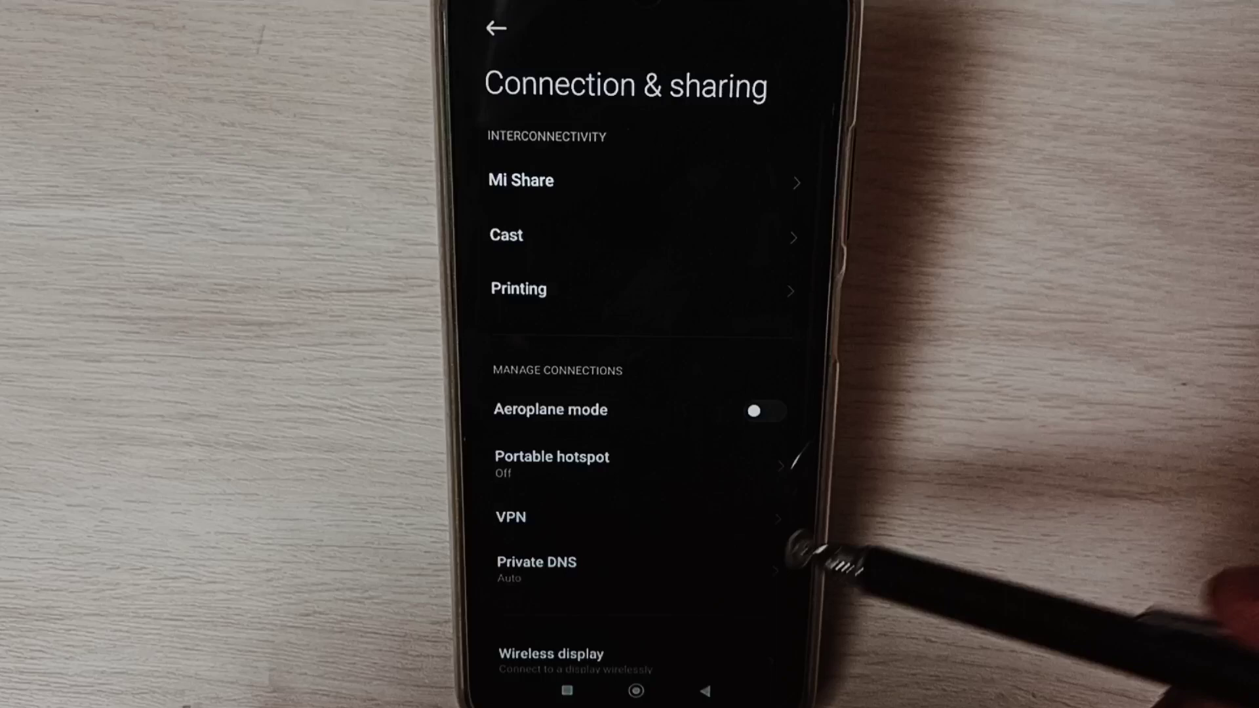
scroll(733, 566, "down", 5)
left_click(747, 454)
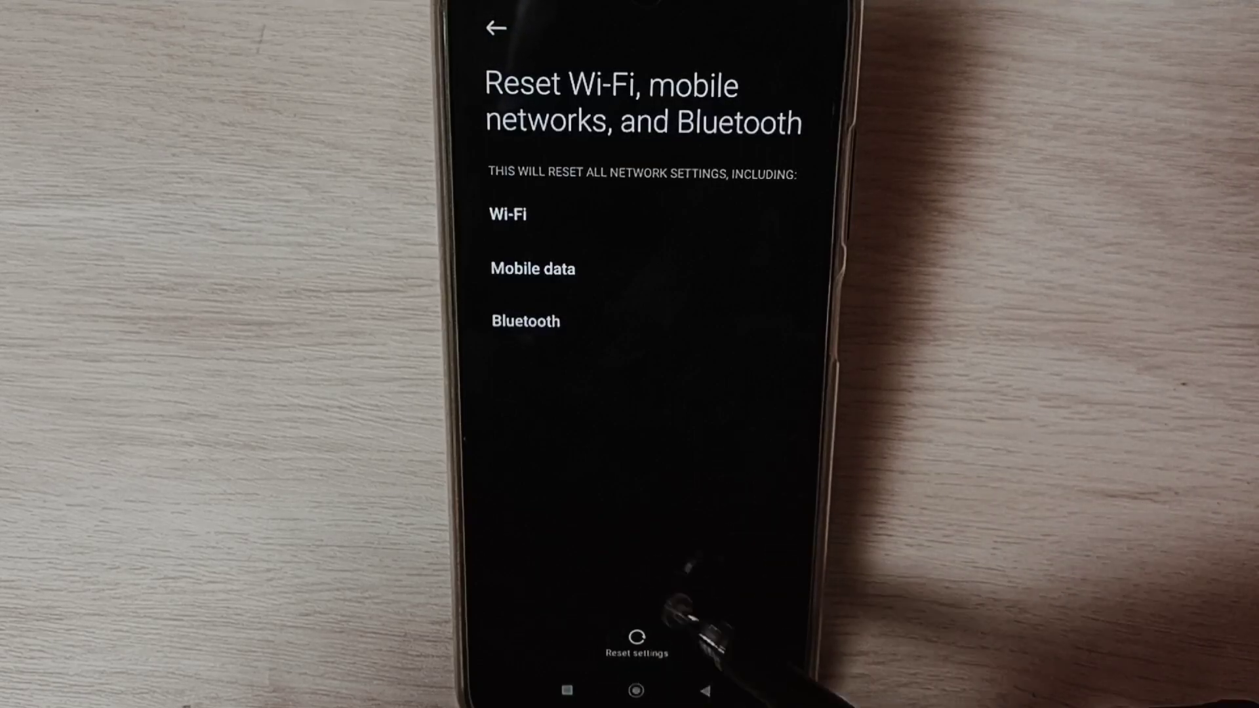
Step: Reset network settings, confirm with OK, and return to Connection & sharing
left_click(637, 642)
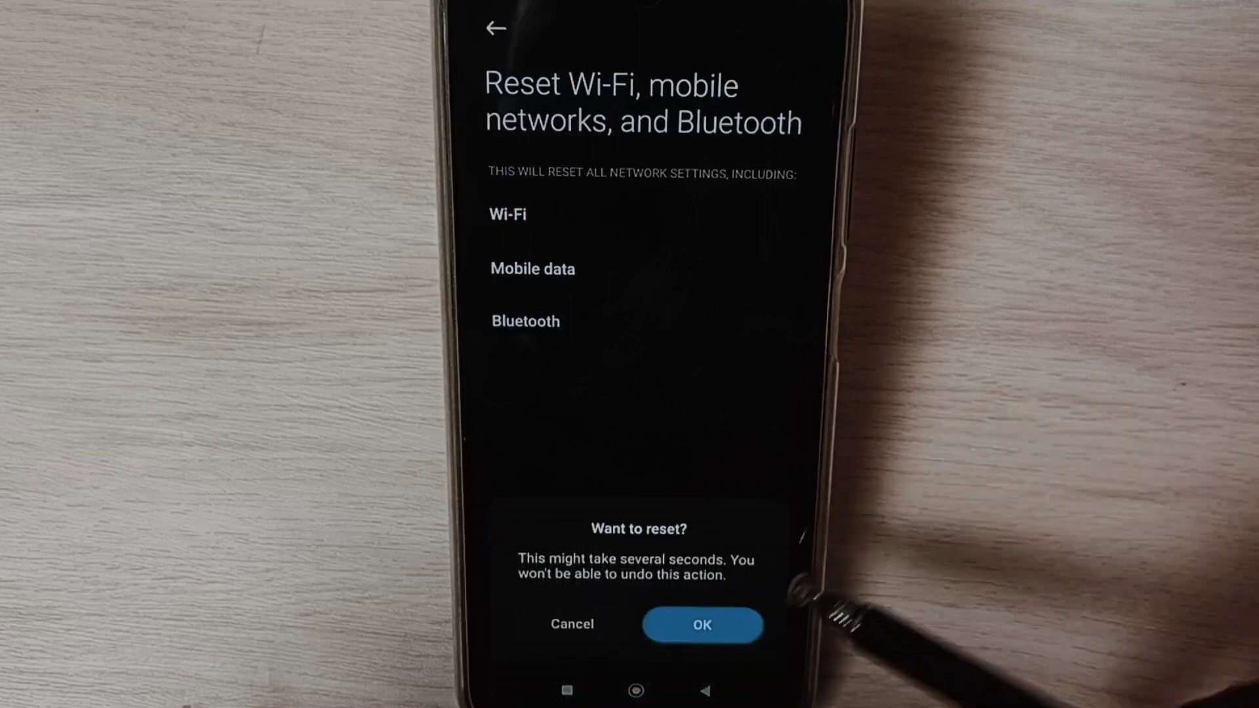
left_click(727, 631)
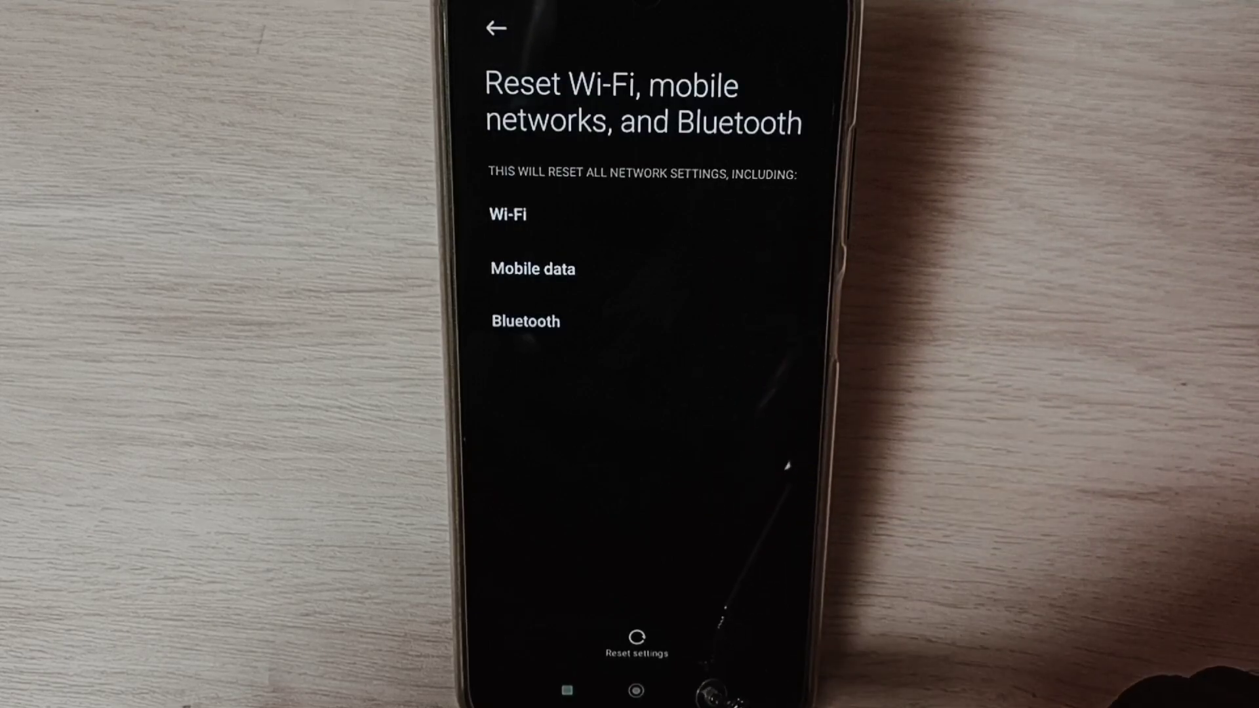
left_click(704, 690)
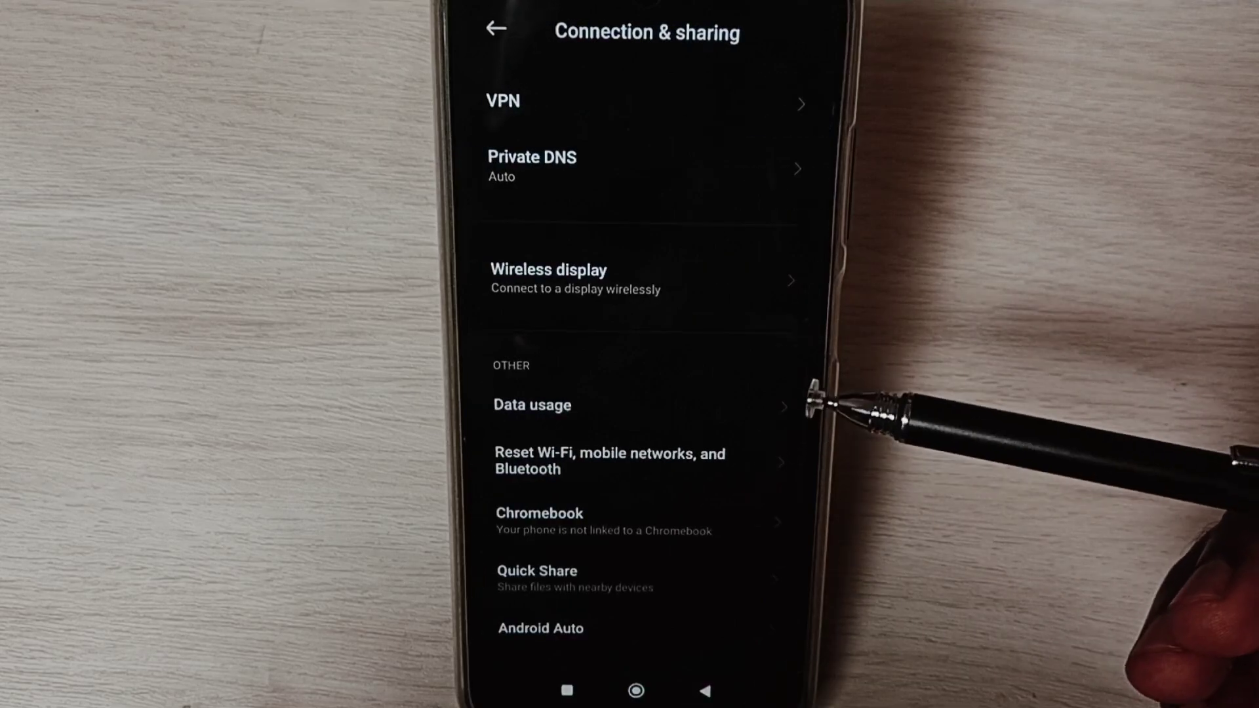